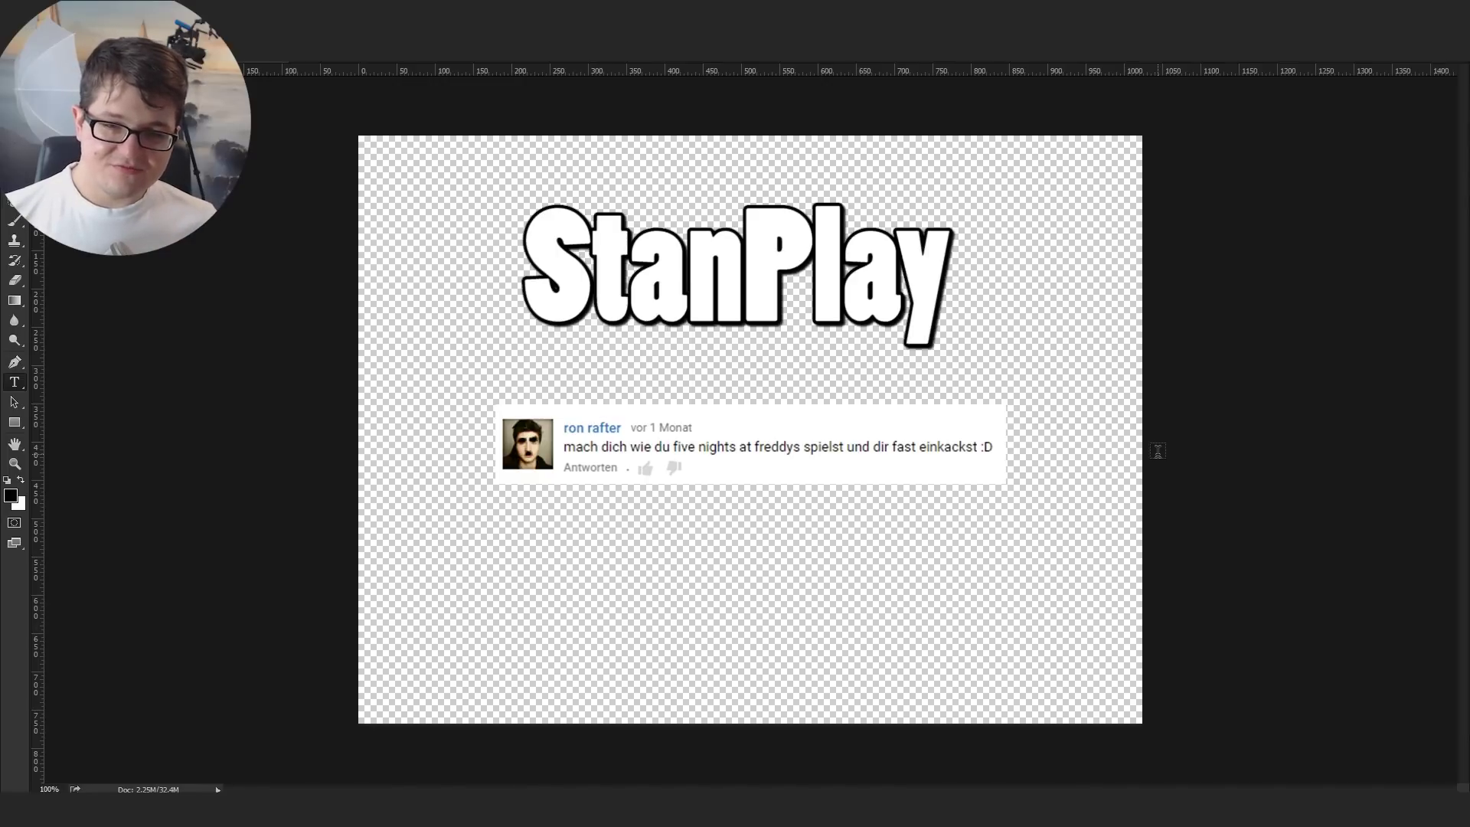
# Step: Hide the StanPlay title text layer
pyautogui.hotkey('ctrl', 'z')
pyautogui.scroll(1, 652, 492)
pyautogui.scroll(2, 612, 459)
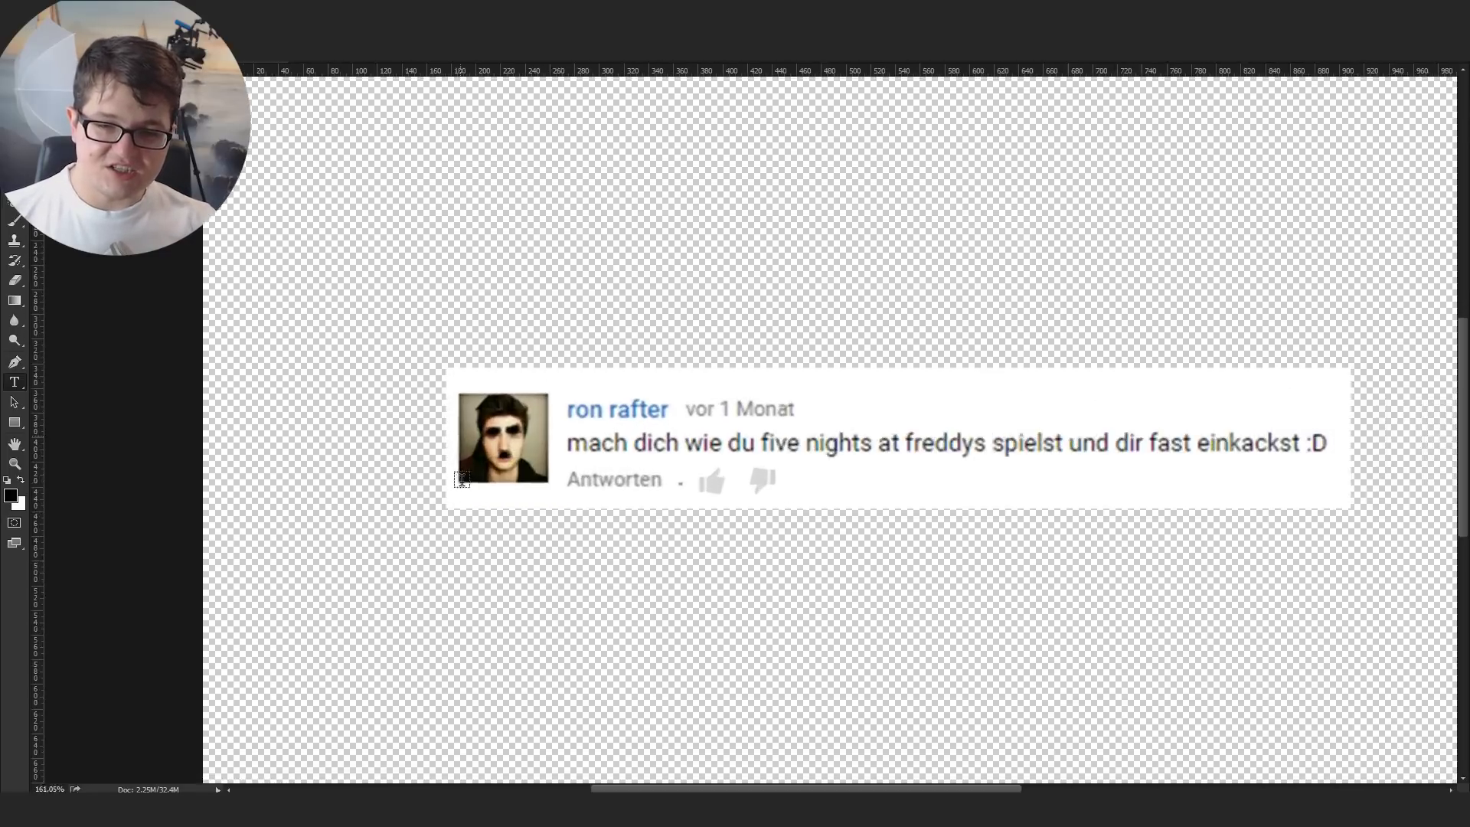
pyautogui.scroll(3, 589, 413)
pyautogui.scroll(4, 570, 363)
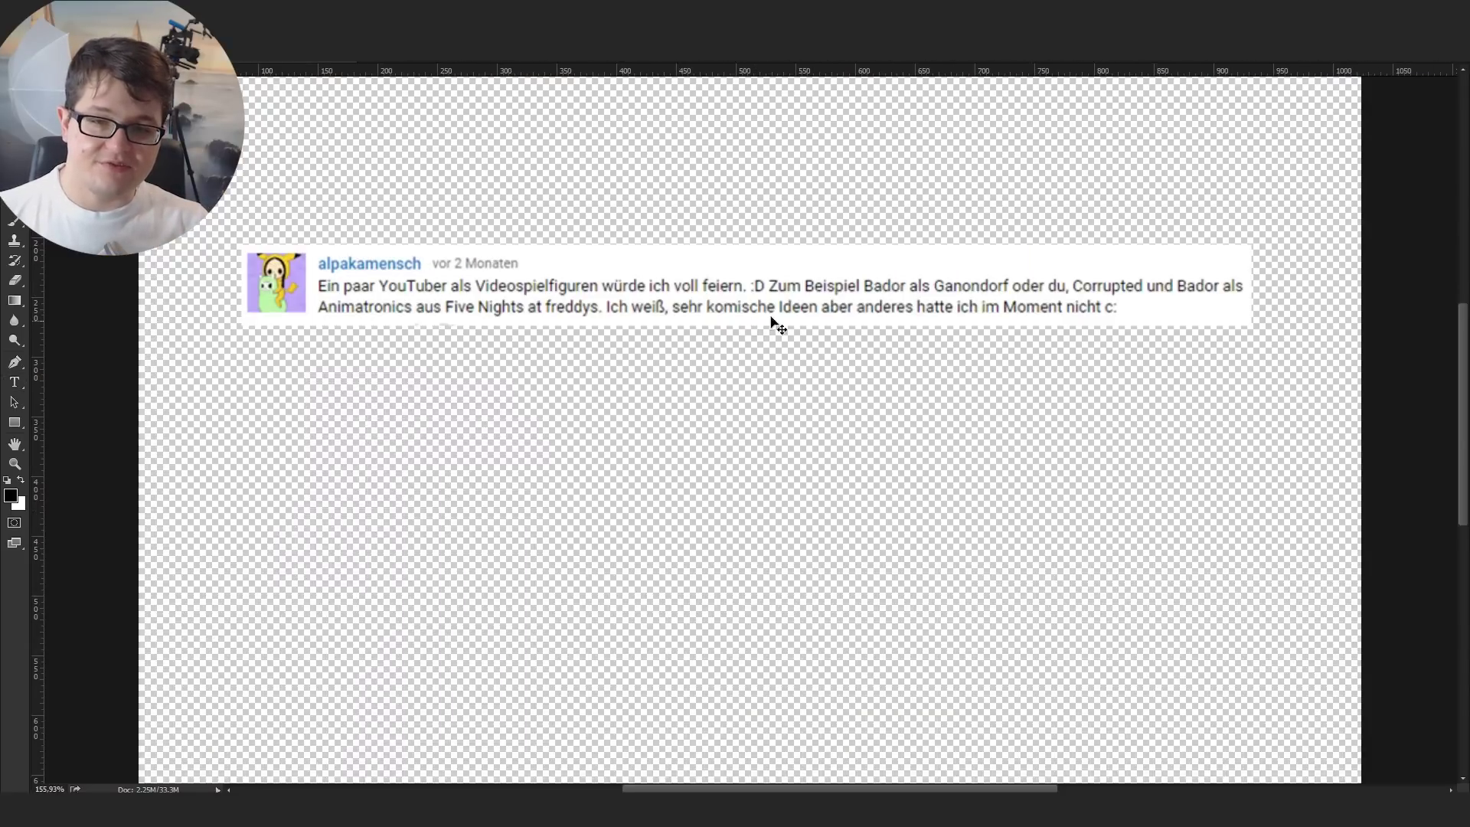
# Step: Place the second comment under the first and show the first animatronic montage
pyautogui.moveTo(1020, 299); pyautogui.dragTo(836, 556)
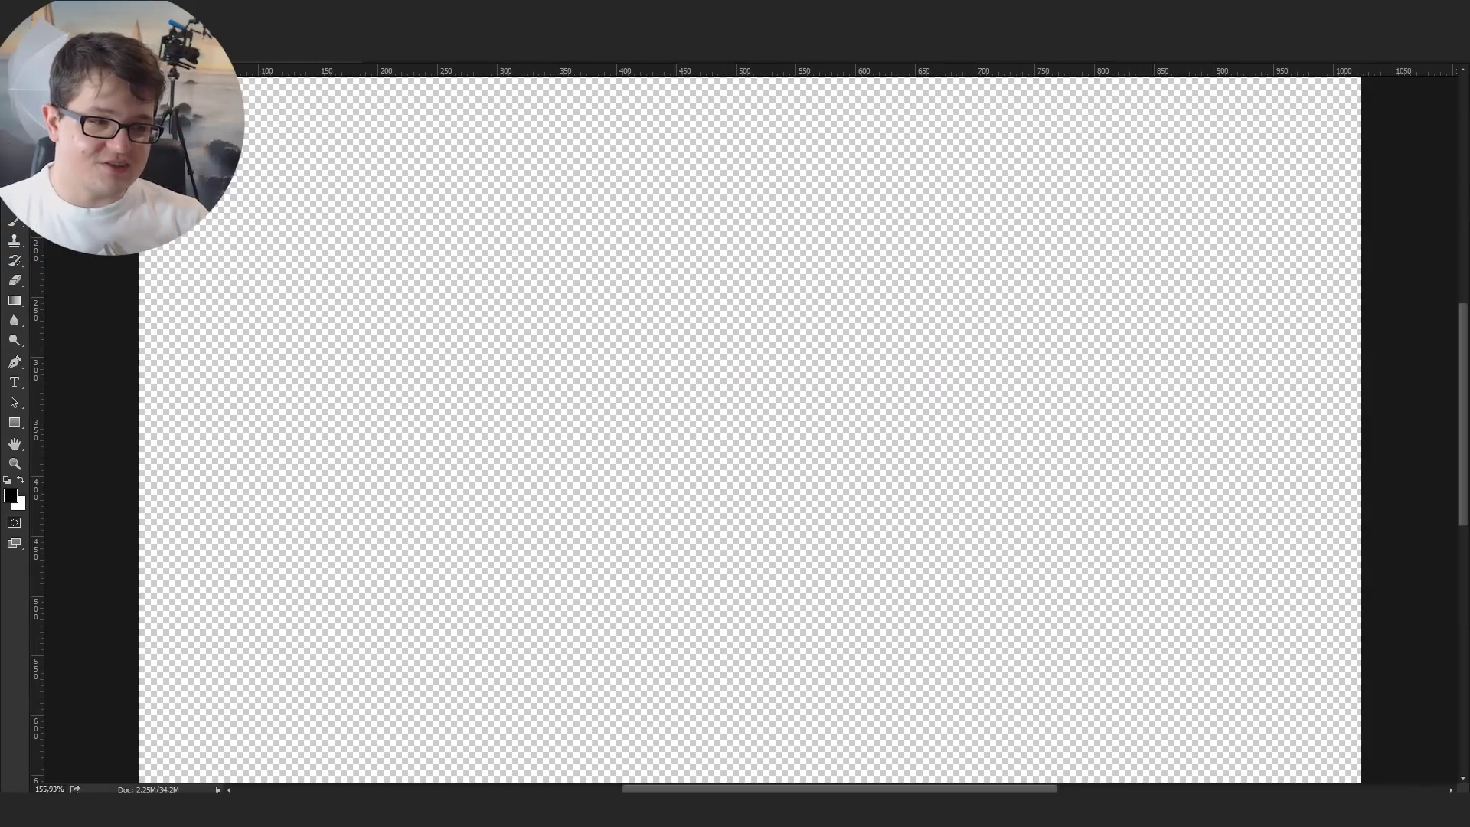
pyautogui.hotkey('ctrl', 'v')
pyautogui.scroll(-3, 779, 413)
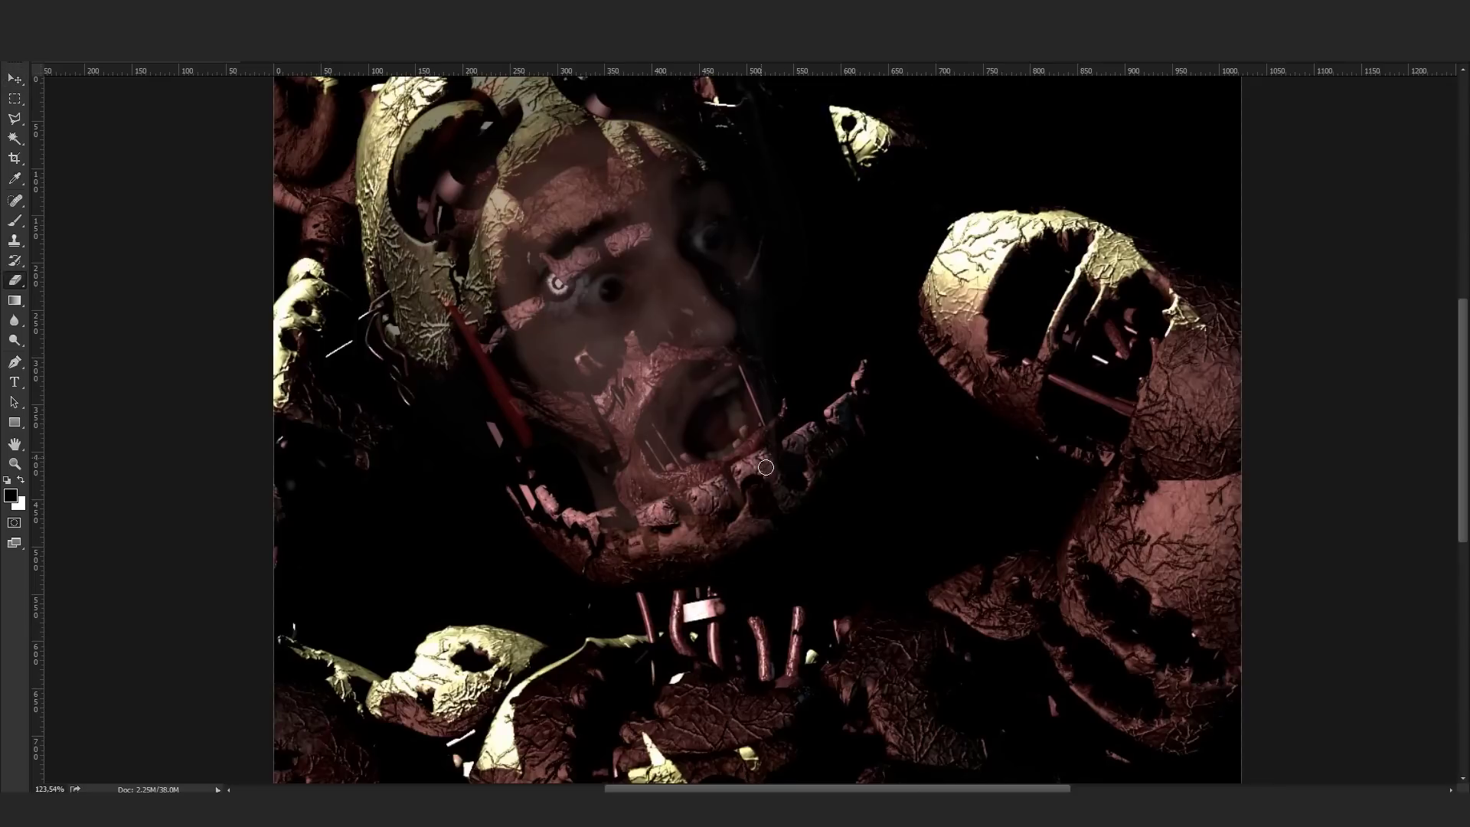
# Step: Erase the face mask around the eyes, darken the reddish highlight, and compare edit stages
pyautogui.scroll(2, 398, 210)
pyautogui.moveTo(558, 329)
pyautogui.mouseDown()
pyautogui.moveTo(559, 305)
pyautogui.moveTo(565, 316)
pyautogui.mouseUp()
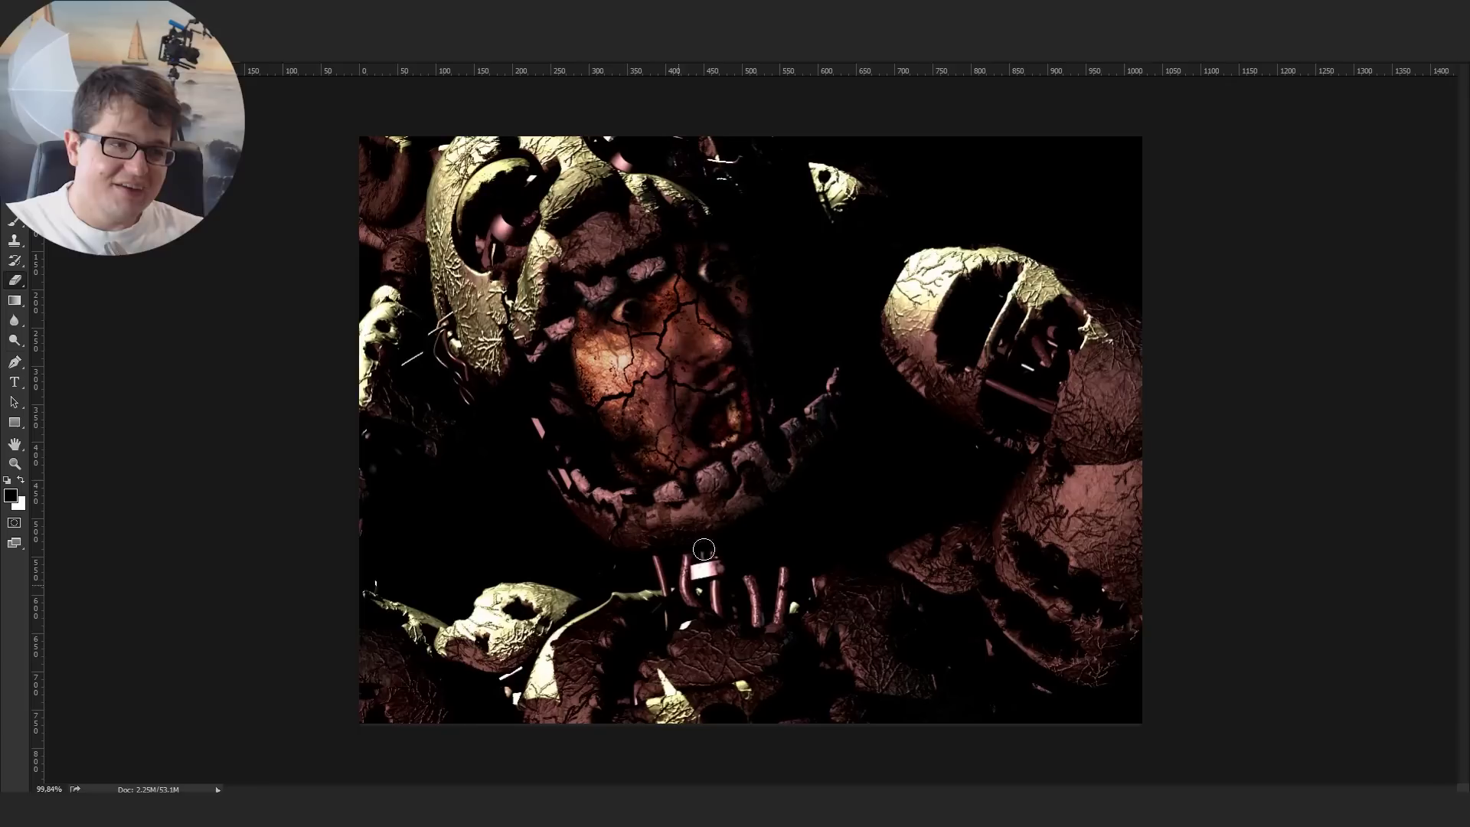
pyautogui.hotkey('ctrl', 'z')
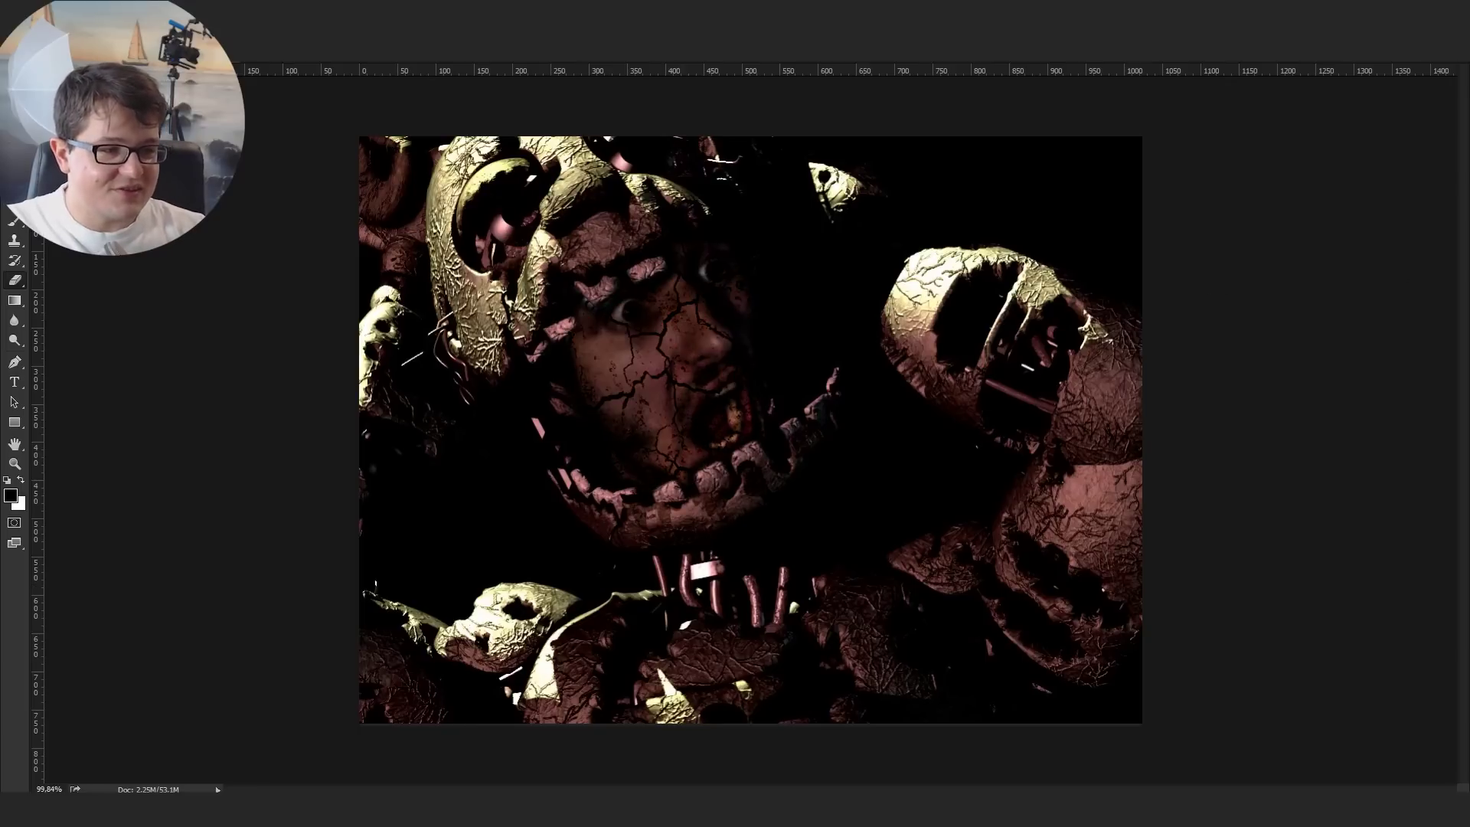
pyautogui.hotkey('ctrl', 'z')
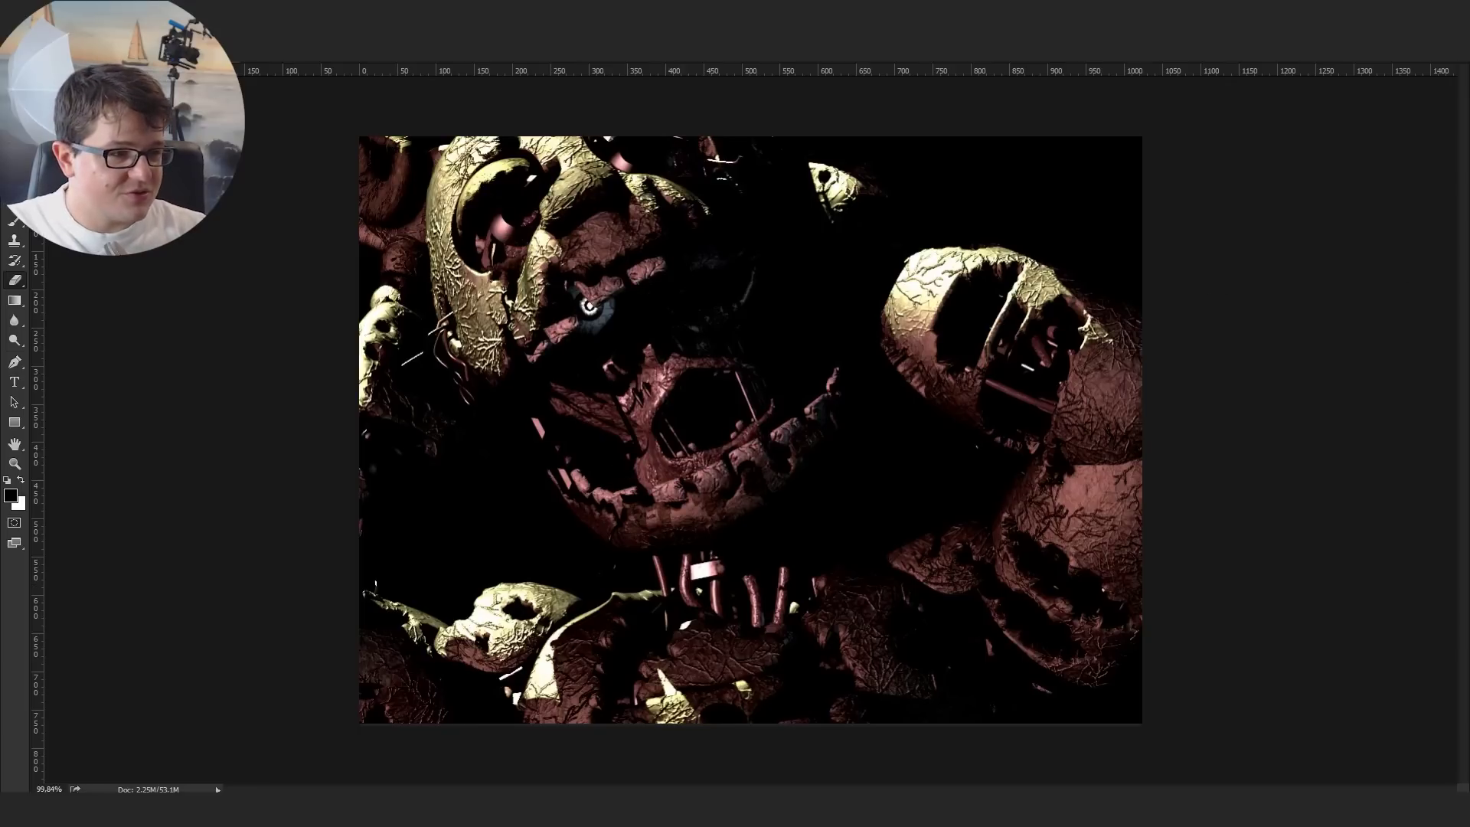
pyautogui.hotkey('ctrl', 'shift', 'z')
pyautogui.hotkey('ctrl', 'shift', 'z')
pyautogui.hotkey('ctrl', 'shift', 'z')
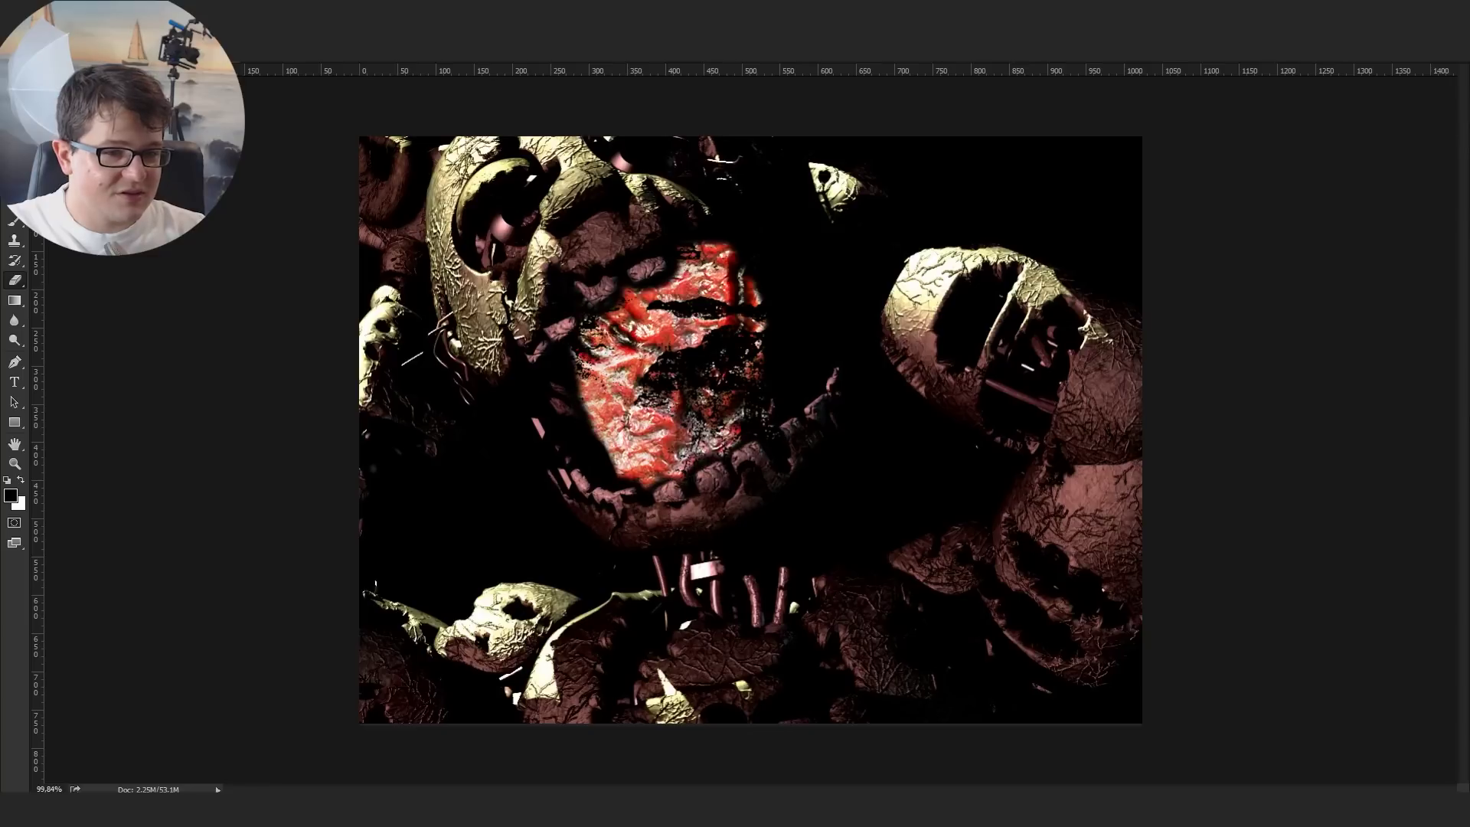
pyautogui.hotkey('ctrl', 'alt', 'z')
pyautogui.hotkey('ctrl', 'alt', 'z')
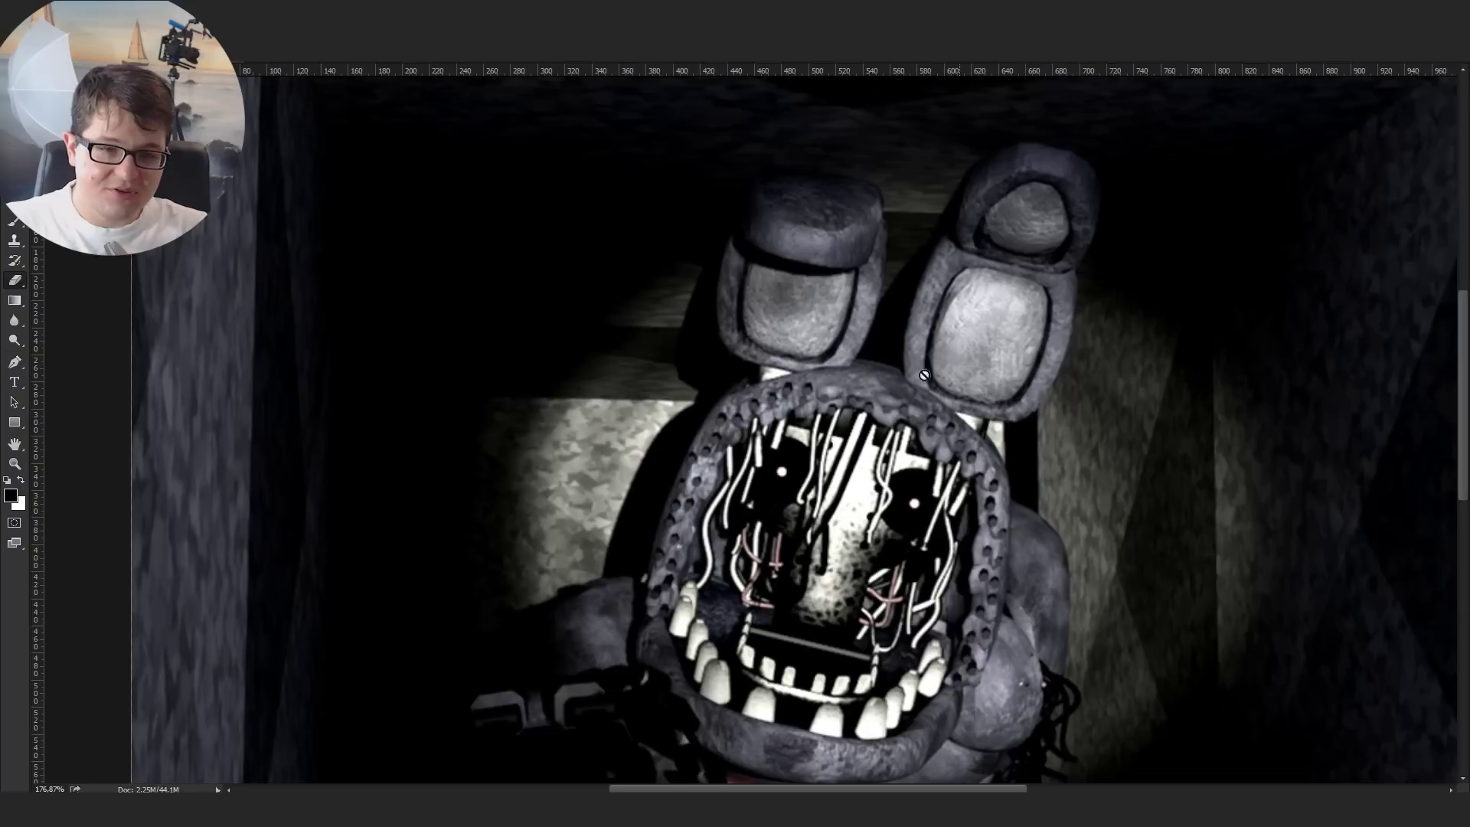
# Step: Put the face inside the bunny's open mouth with inner and drop shadows
pyautogui.scroll(-3, 924, 375)
pyautogui.scroll(1, 842, 414)
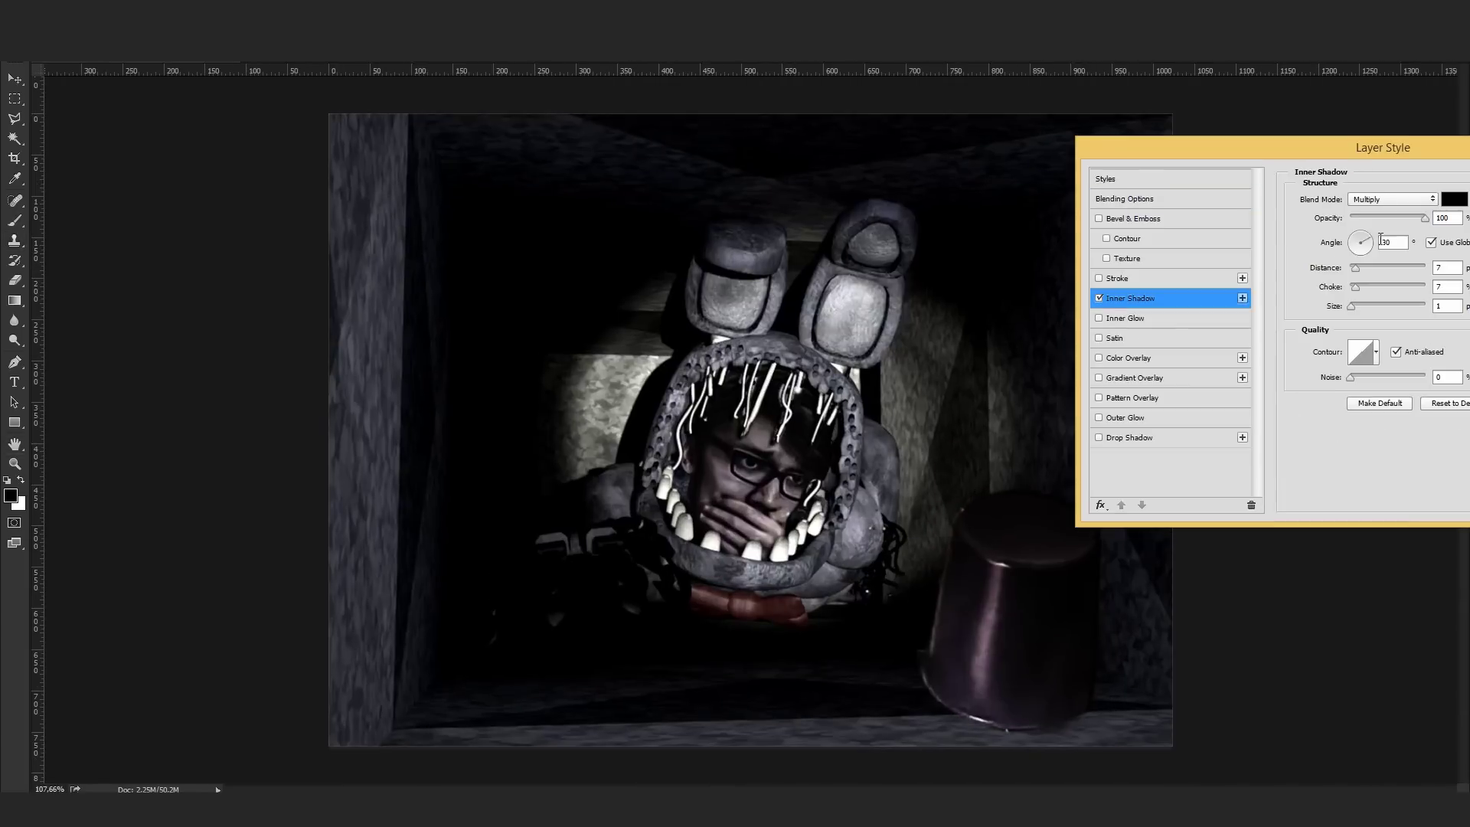
pyautogui.click(1101, 439)
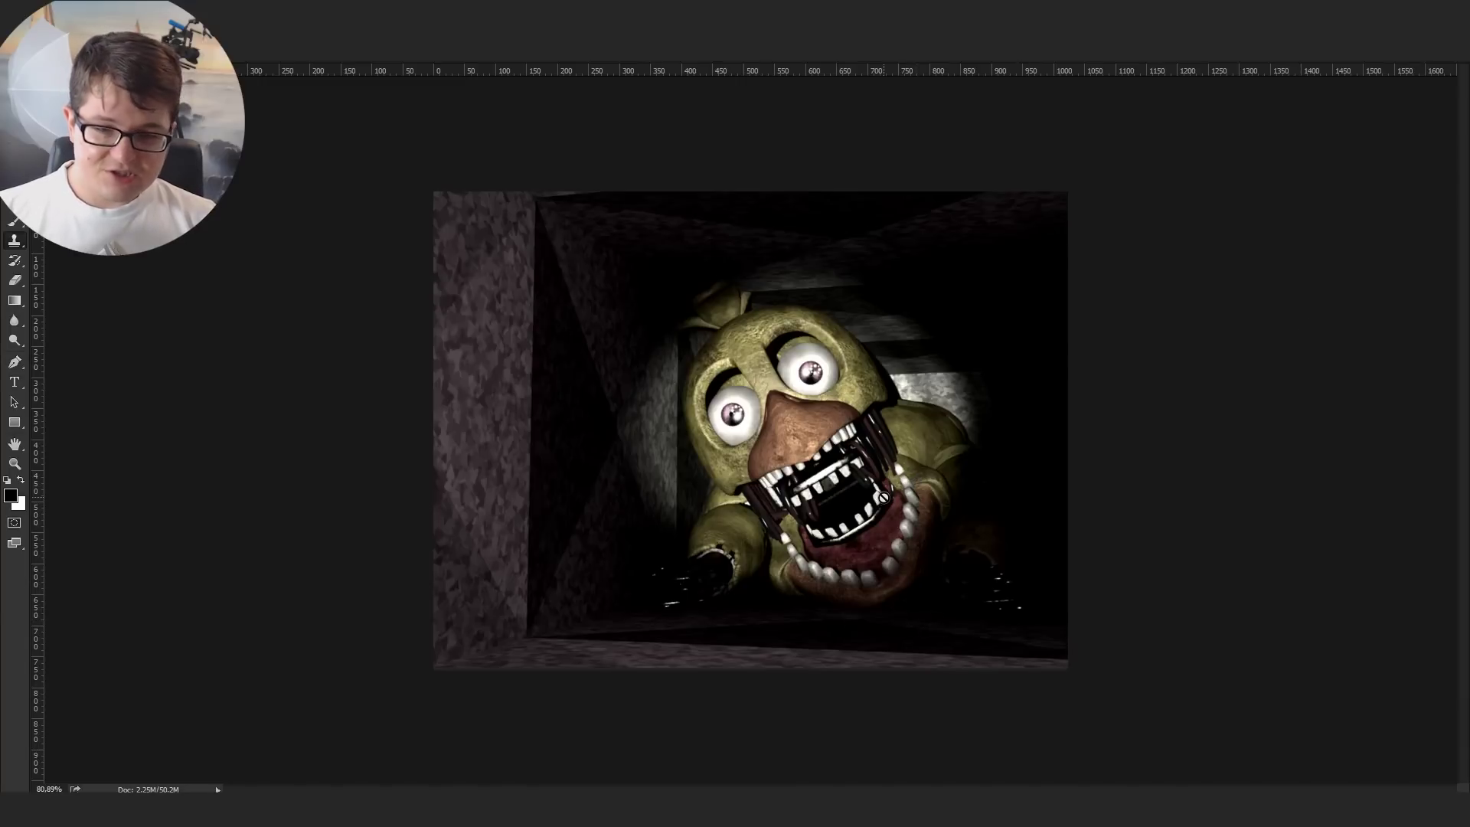
# Step: Erase the torn-hole overlay over Chica's face and the rainbow tint from her upper teeth
pyautogui.scroll(3, 883, 497)
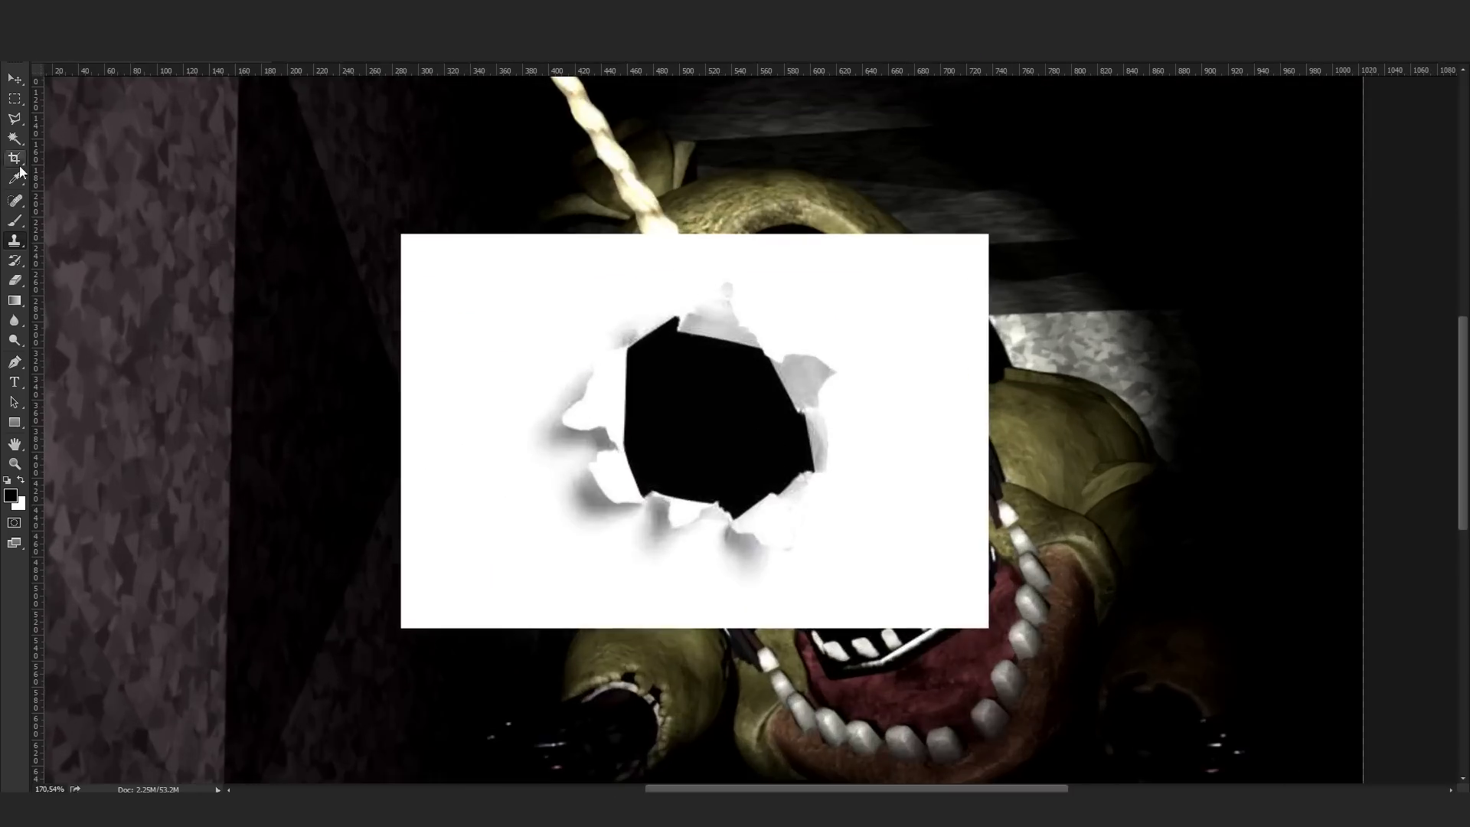
pyautogui.press('e')
pyautogui.moveTo(400, 276); pyautogui.dragTo(657, 144)
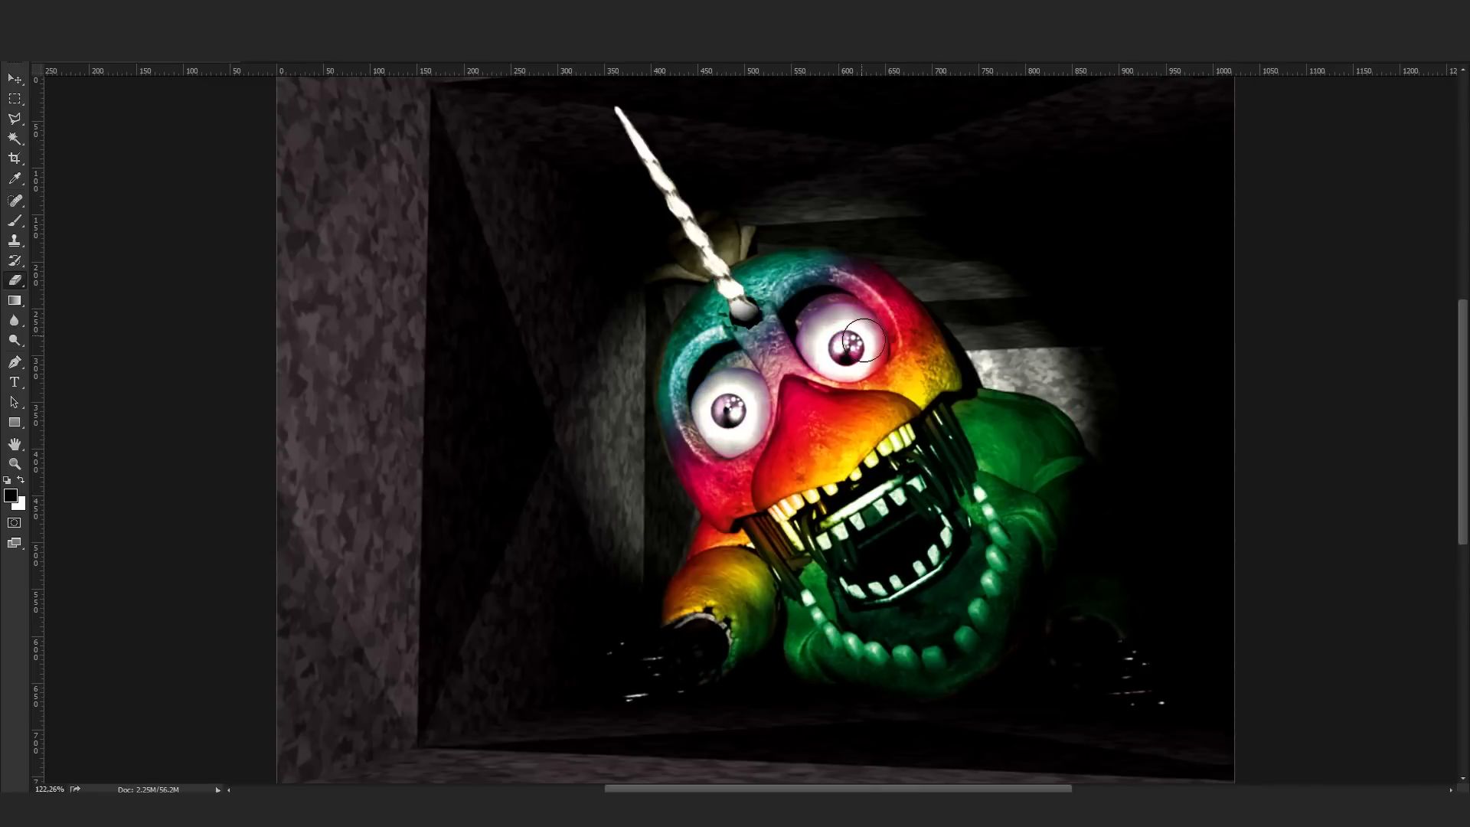
pyautogui.moveTo(825, 491); pyautogui.dragTo(907, 429)
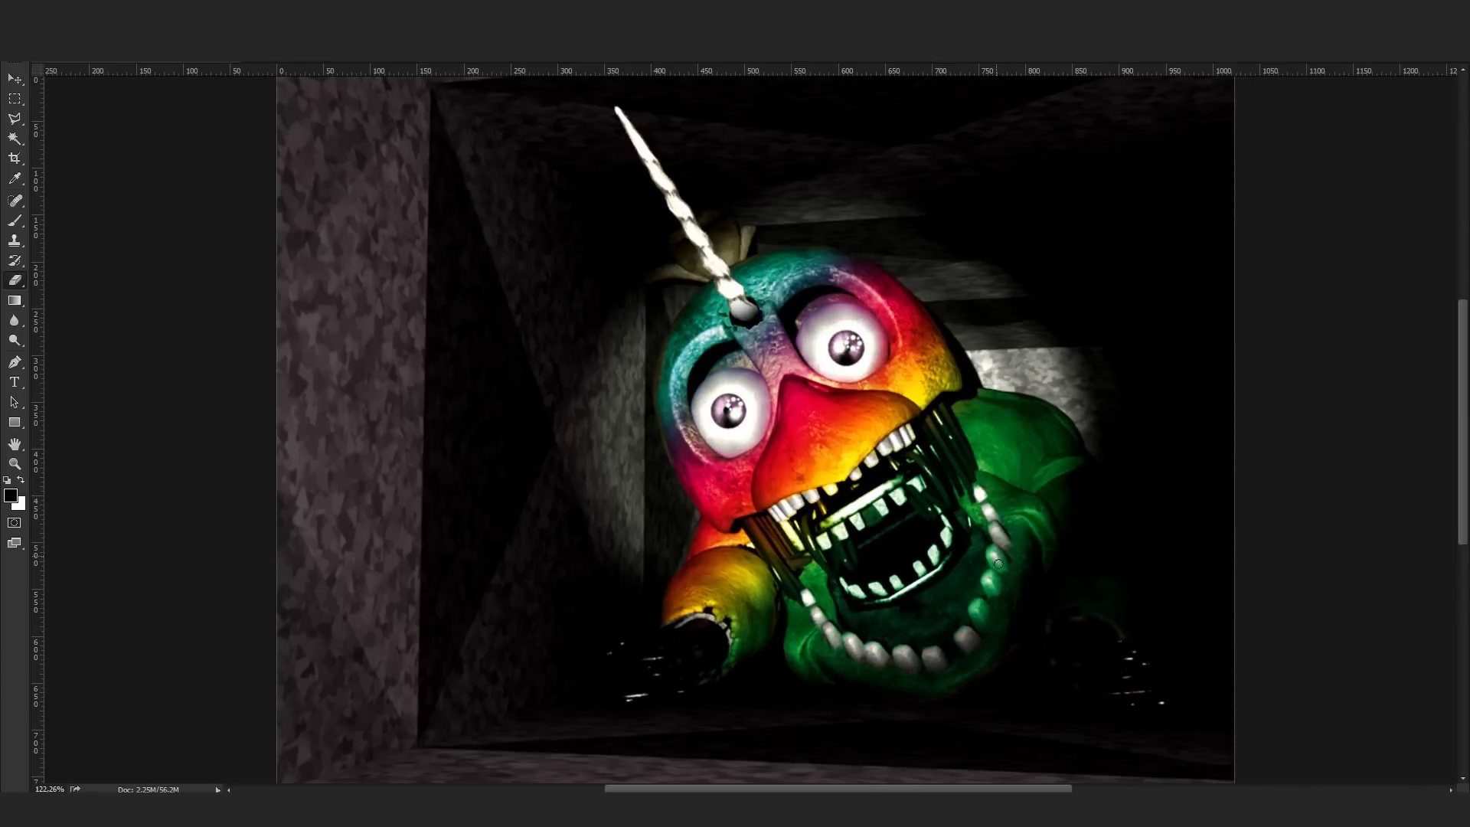